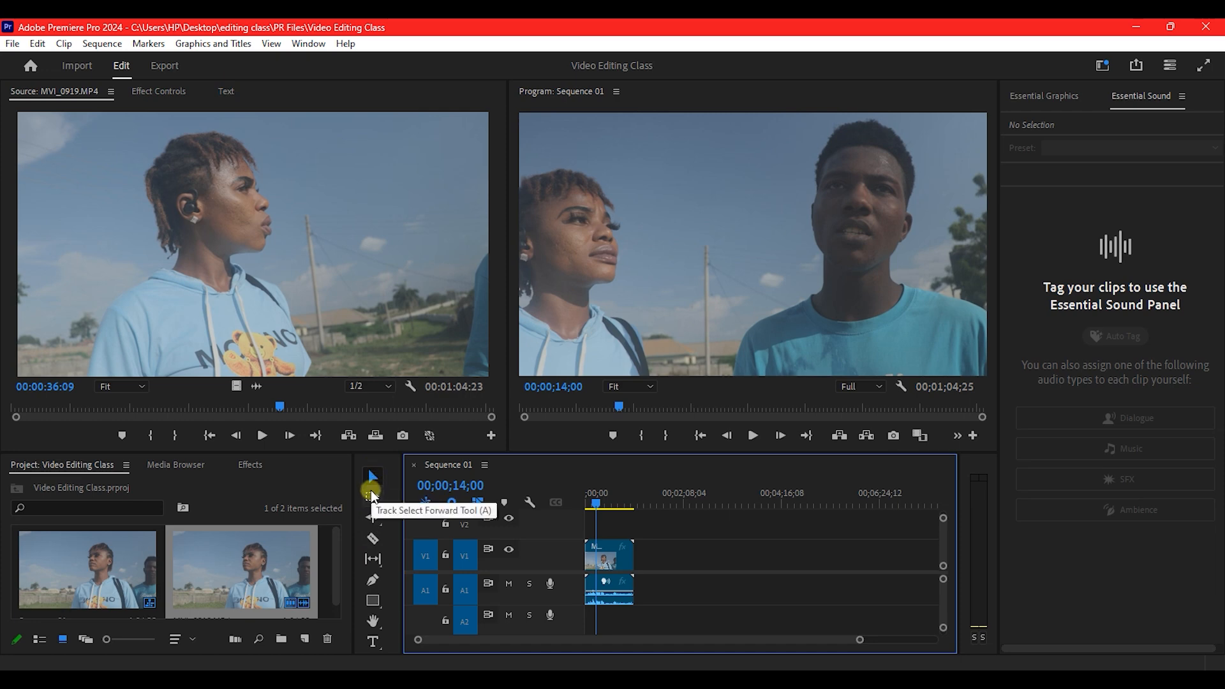
Split the MVI_0919 clip with the Razor tool, then undo the split.
{"action": "left_click", "coordinate": [373, 539]}
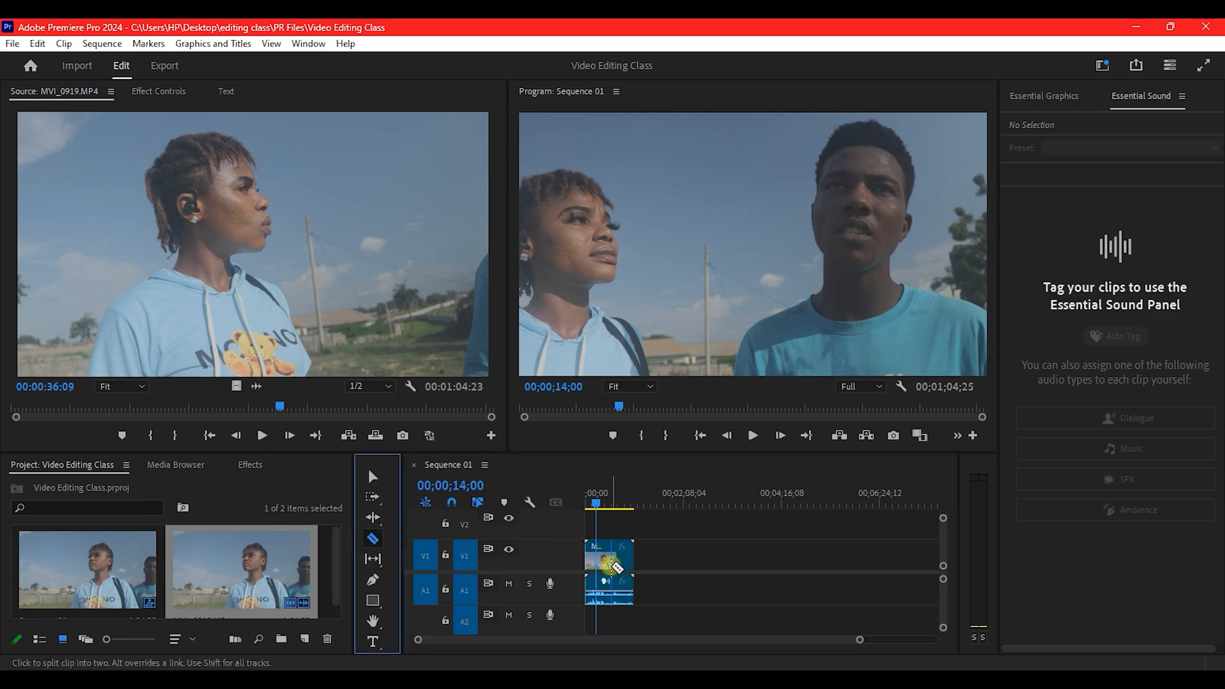
{"action": "left_click", "coordinate": [611, 564]}
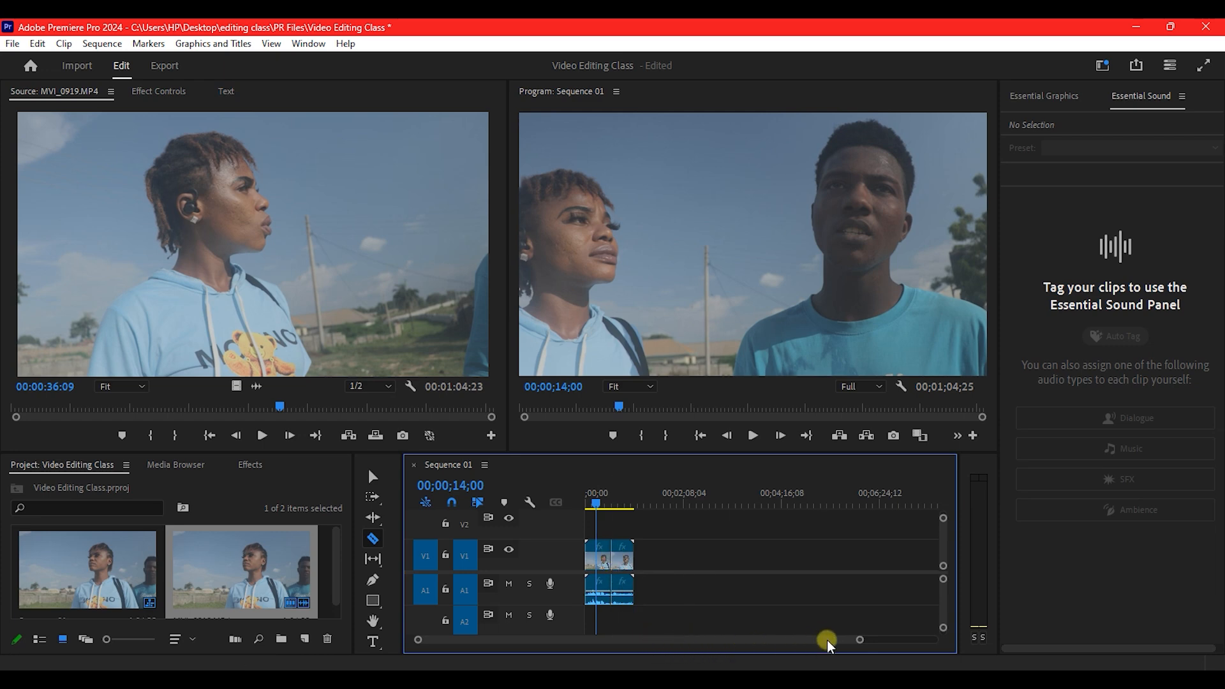
{"action": "left_click_drag", "start_coordinate": [860, 640], "coordinate": [735, 630]}
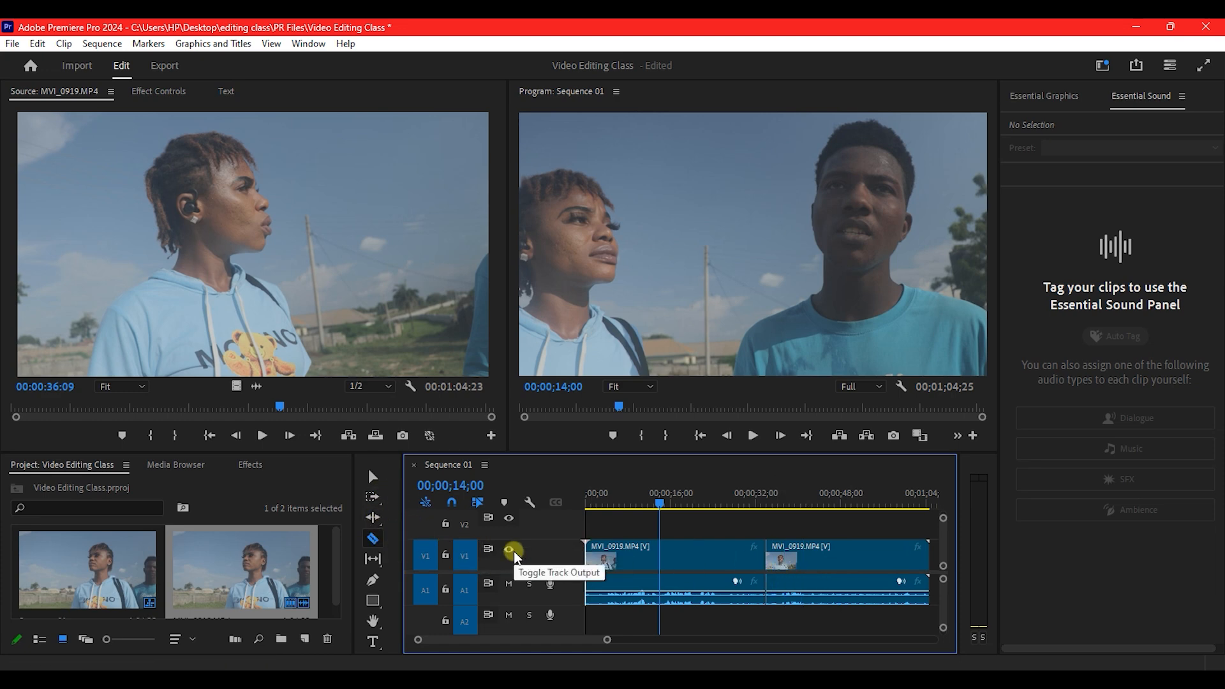
{"action": "key", "text": "ctrl+z"}
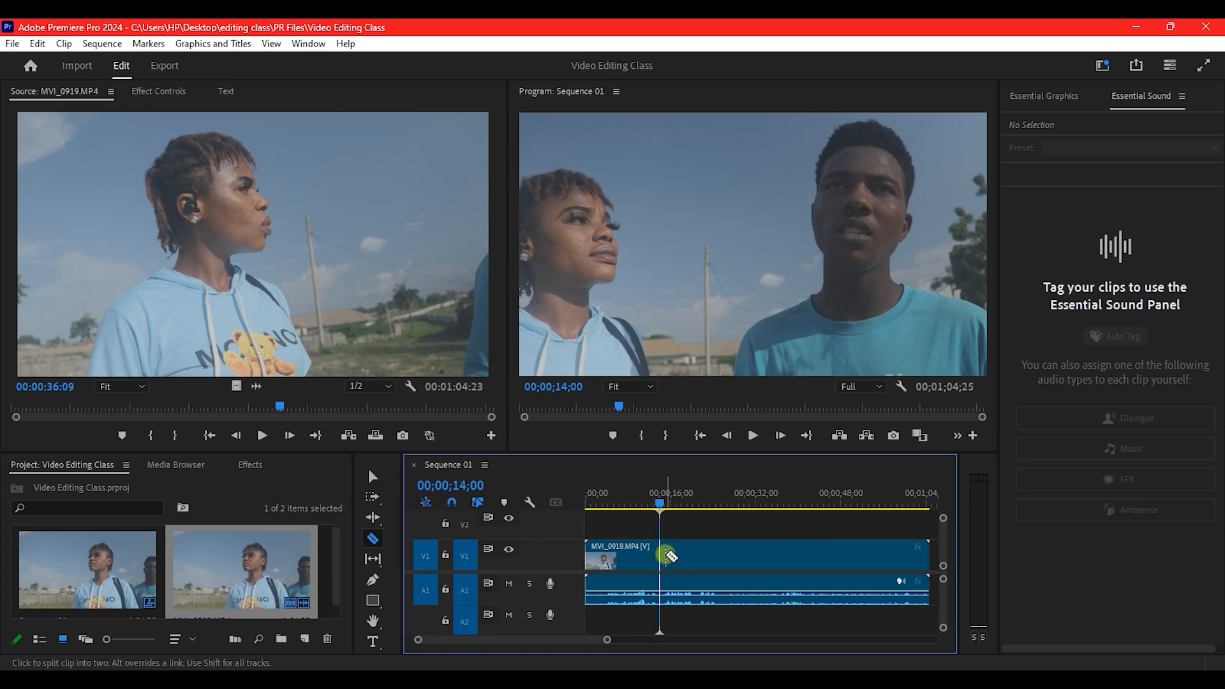
Trim the end and start of MVI_0919 shorter, then undo both trims.
{"action": "key", "text": "v"}
{"action": "left_click", "coordinate": [737, 552]}
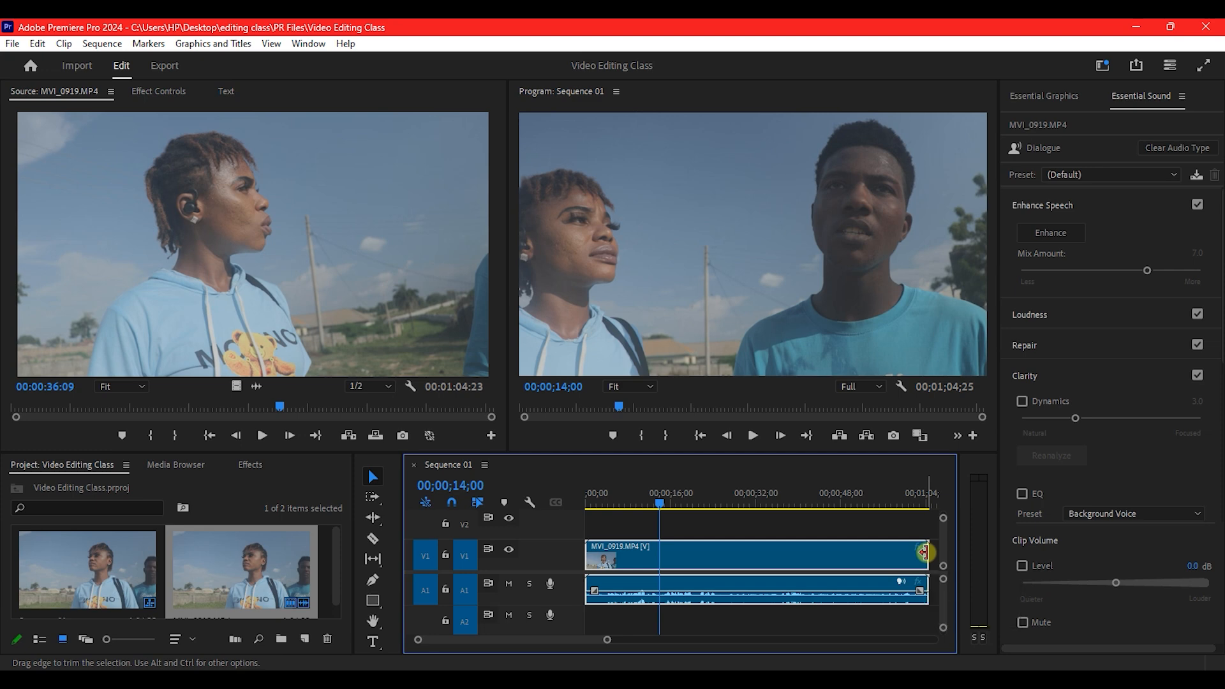
{"action": "left_click_drag", "start_coordinate": [925, 552], "coordinate": [798, 553]}
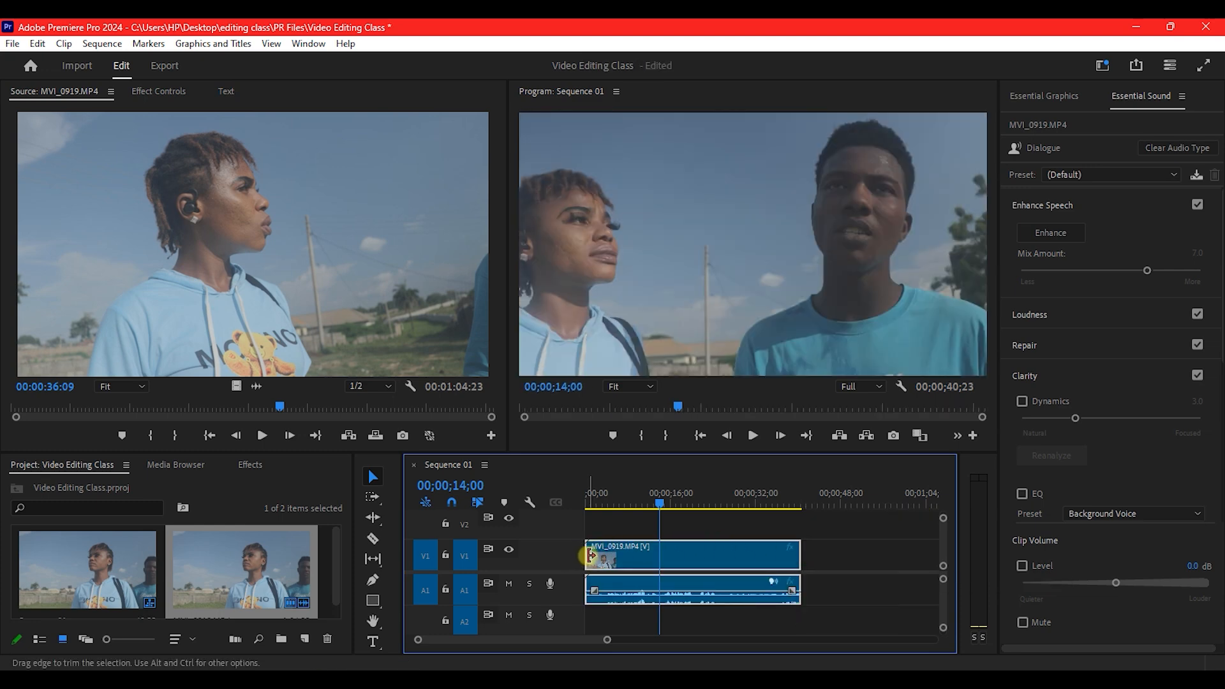
{"action": "left_click_drag", "start_coordinate": [590, 556], "coordinate": [639, 564]}
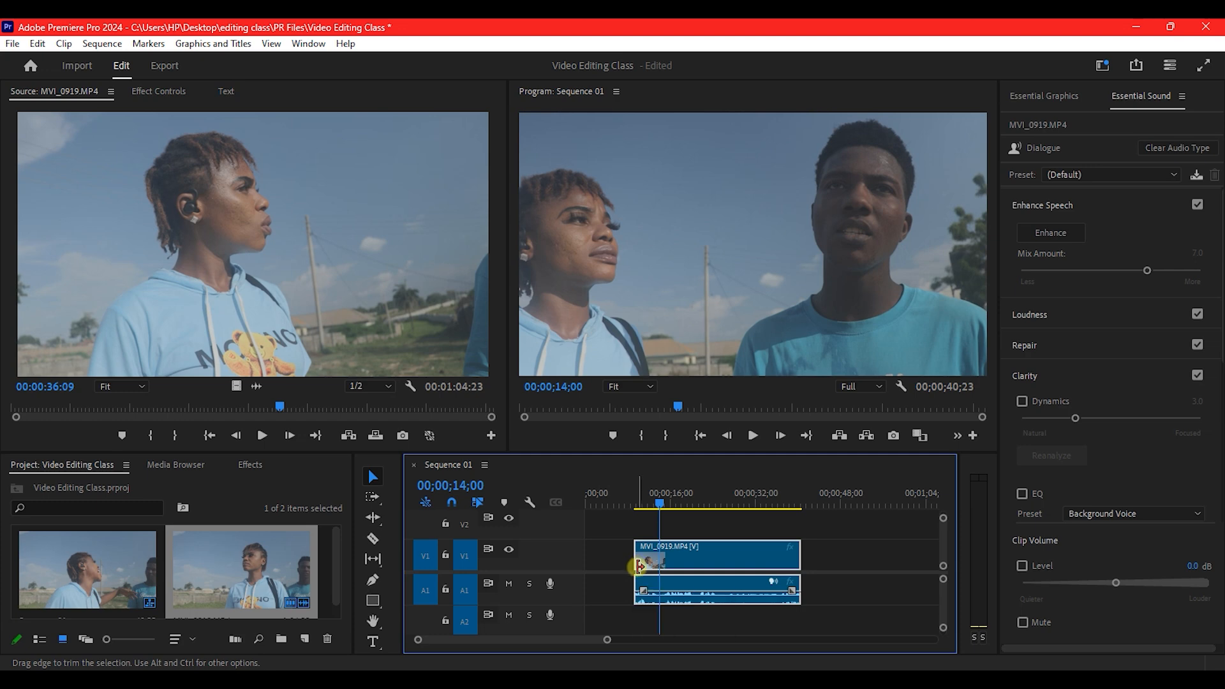
{"action": "key", "text": "ctrl+z"}
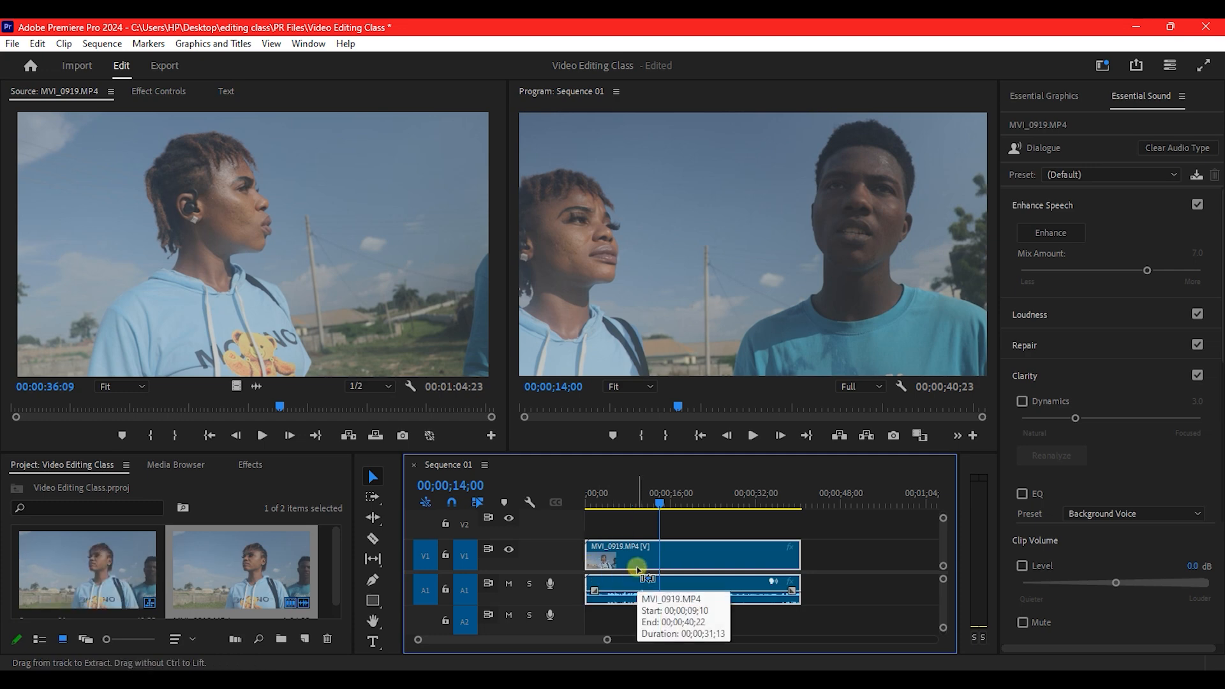
{"action": "key", "text": "ctrl+z"}
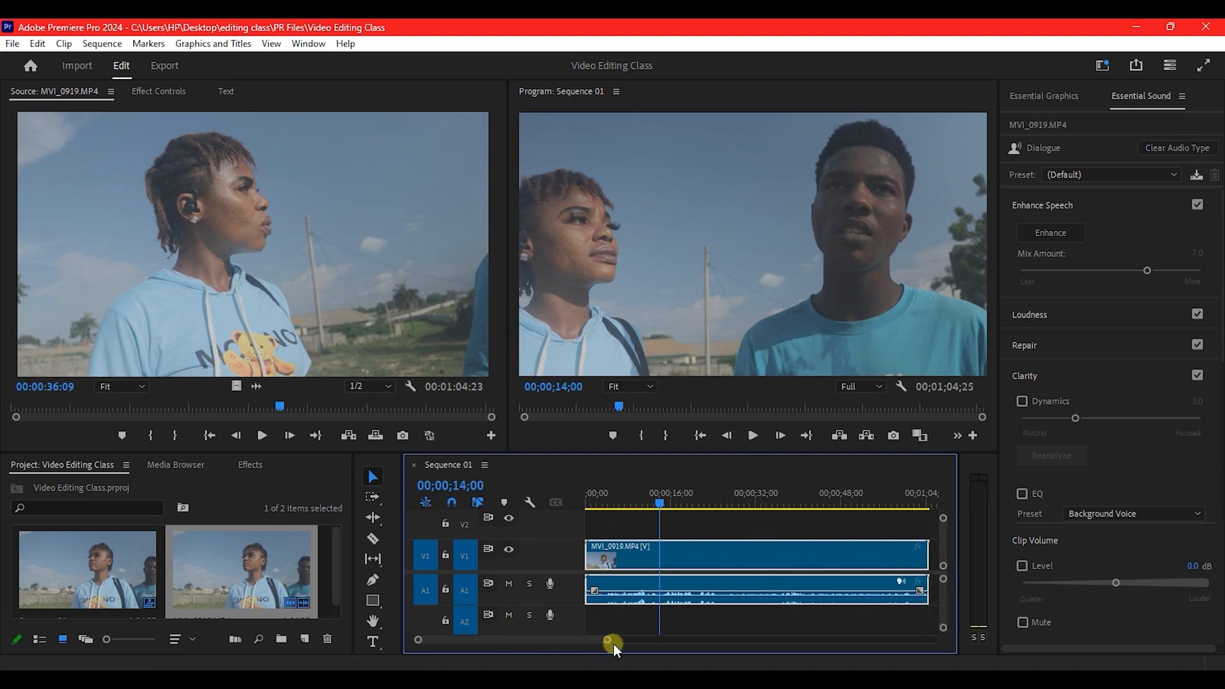
Import MVI_0861 from the videos folder into the project alongside MVI_0919.
{"action": "left_click_drag", "start_coordinate": [607, 641], "coordinate": [677, 640]}
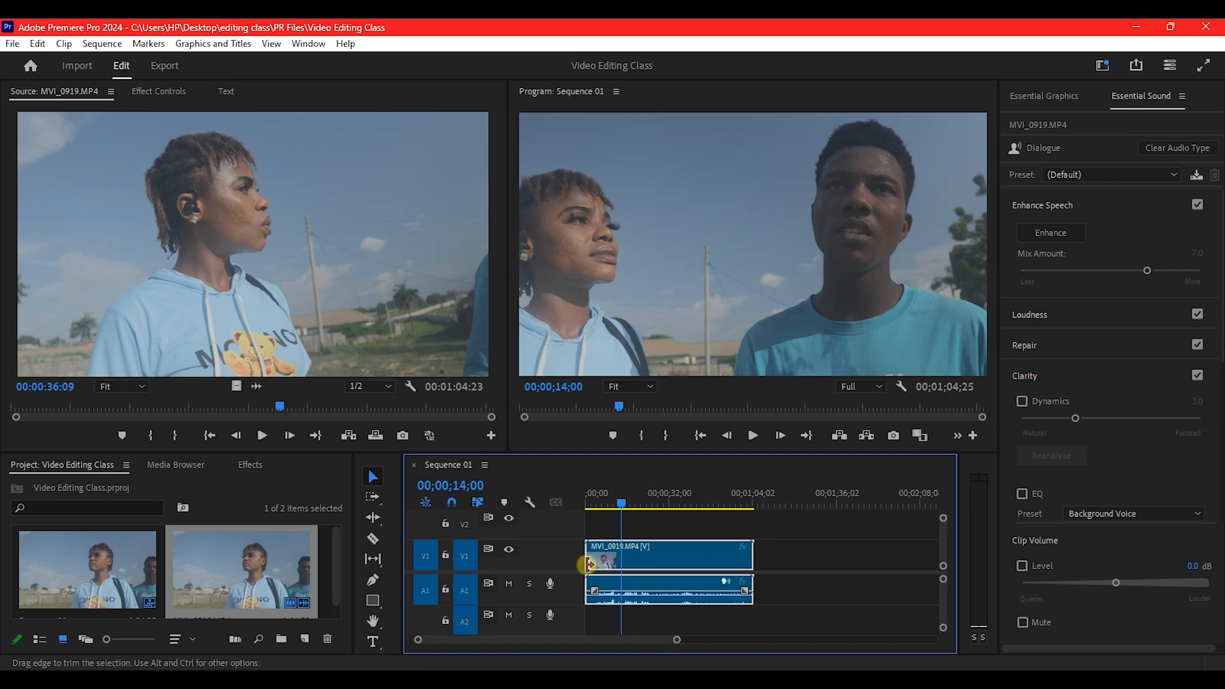
{"action": "left_click", "coordinate": [327, 558]}
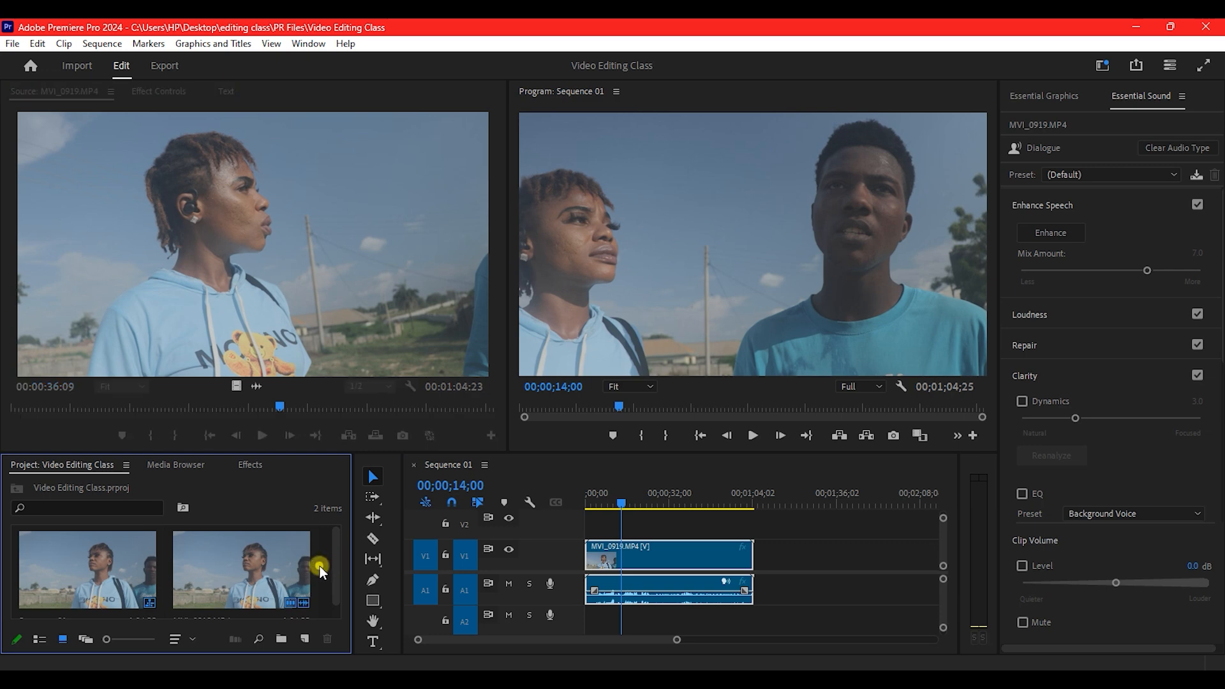
{"action": "double_click", "coordinate": [320, 565]}
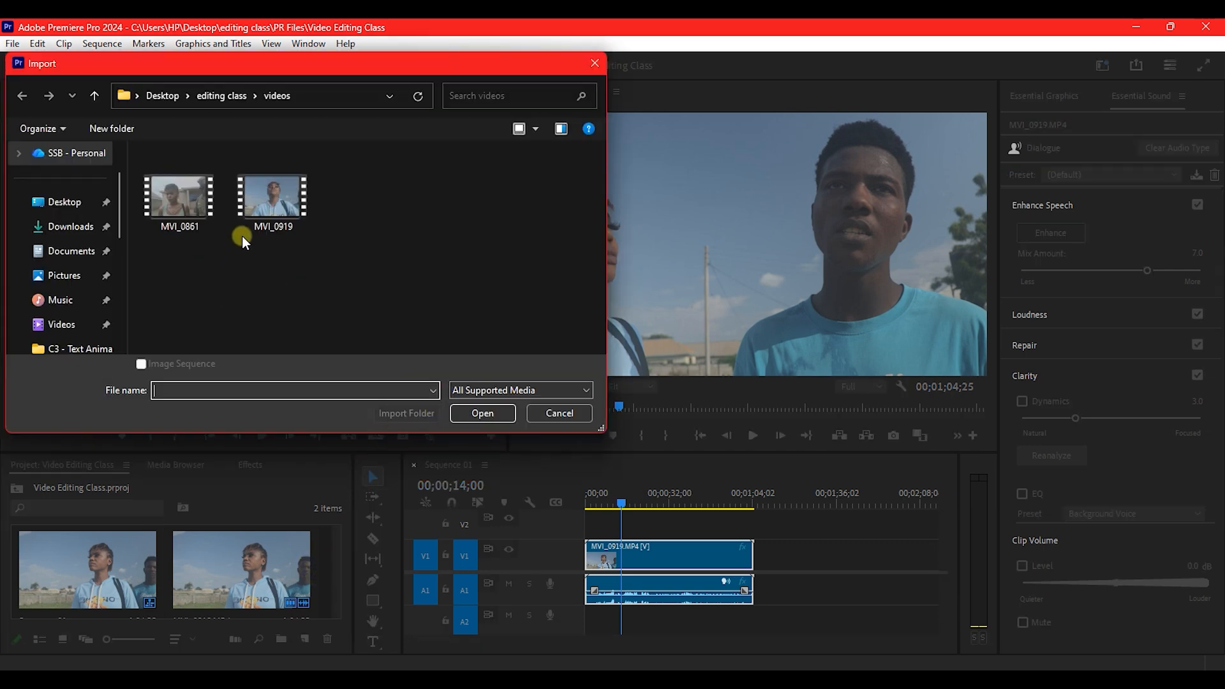
{"action": "left_click", "coordinate": [175, 202]}
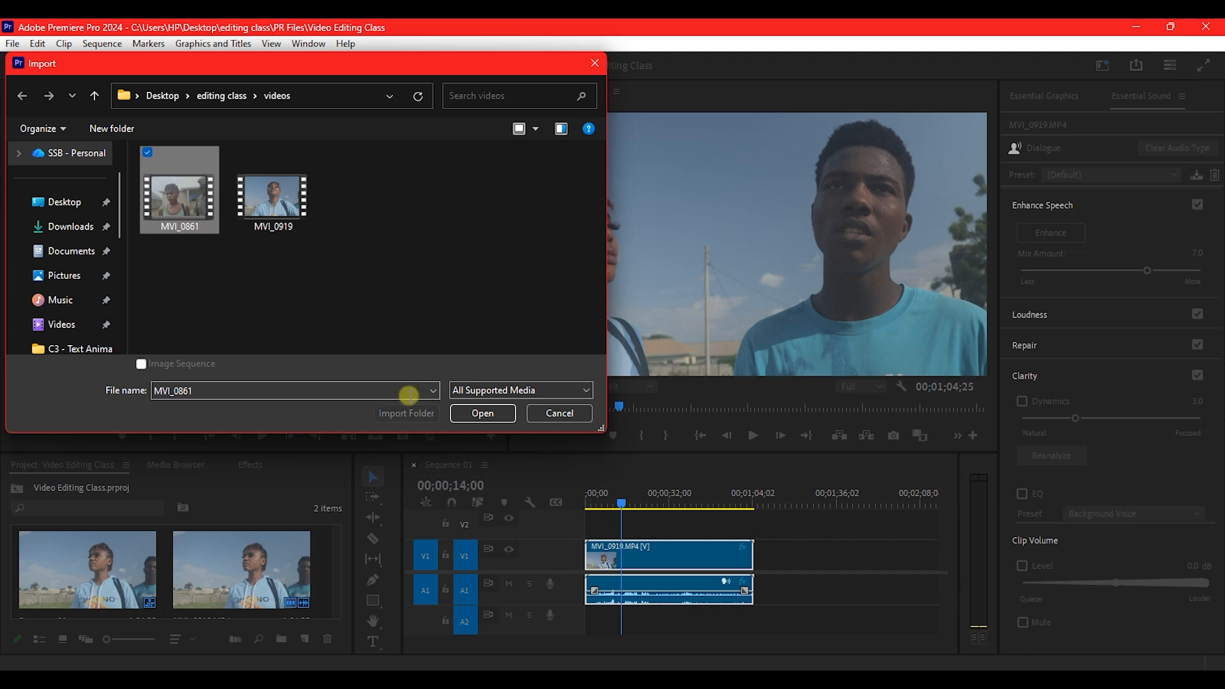
{"action": "left_click", "coordinate": [472, 413]}
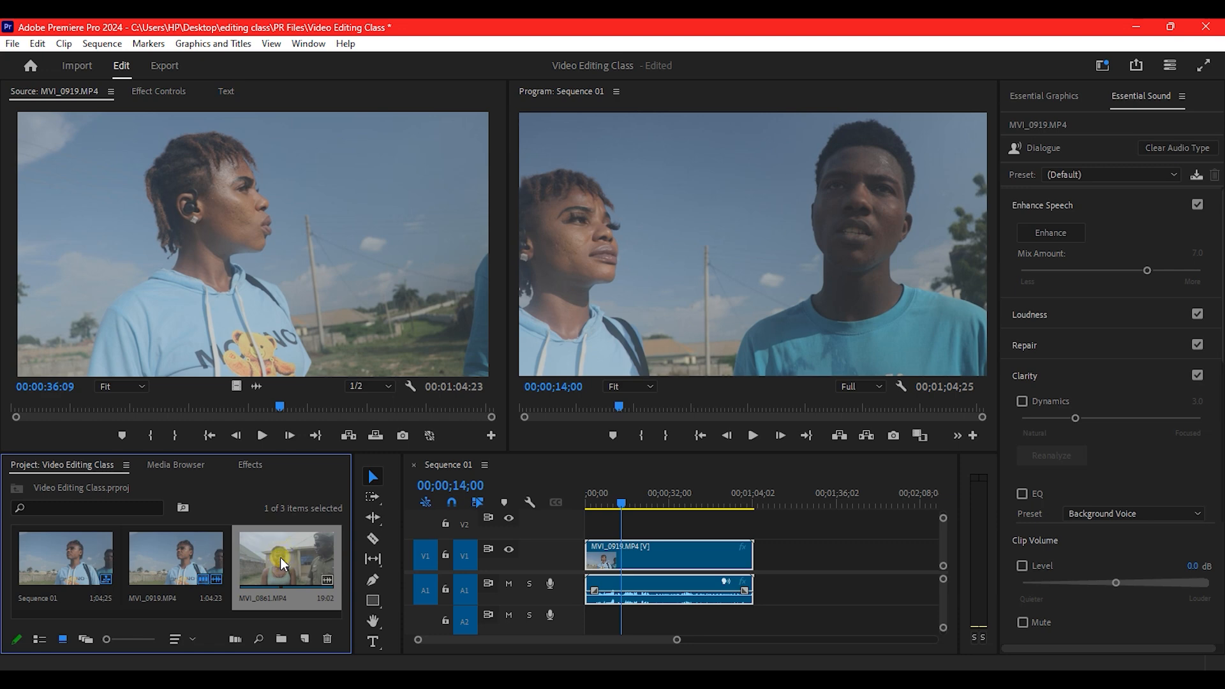
Place MVI_0861.MP4 on V1 right after MVI_0919 and set the playhead to 00;00;50;01.
{"action": "left_click_drag", "start_coordinate": [281, 557], "coordinate": [768, 582]}
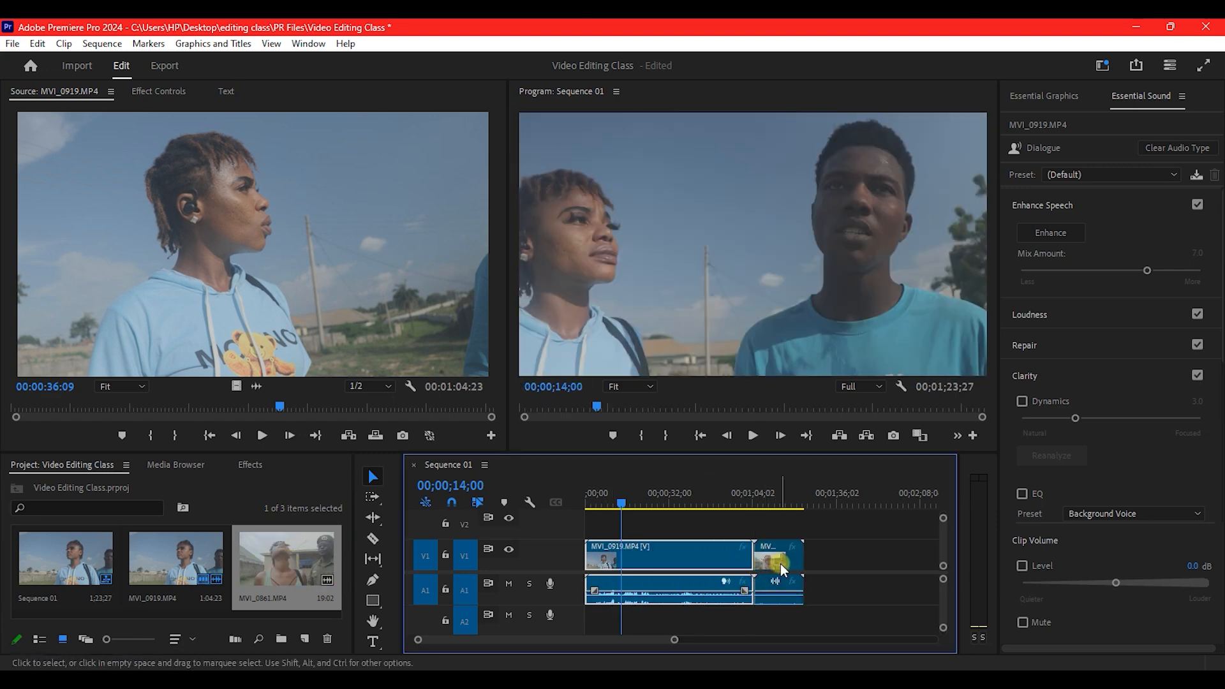
{"action": "left_click", "coordinate": [780, 564]}
{"action": "left_click", "coordinate": [679, 557]}
{"action": "left_click_drag", "start_coordinate": [702, 504], "coordinate": [719, 503]}
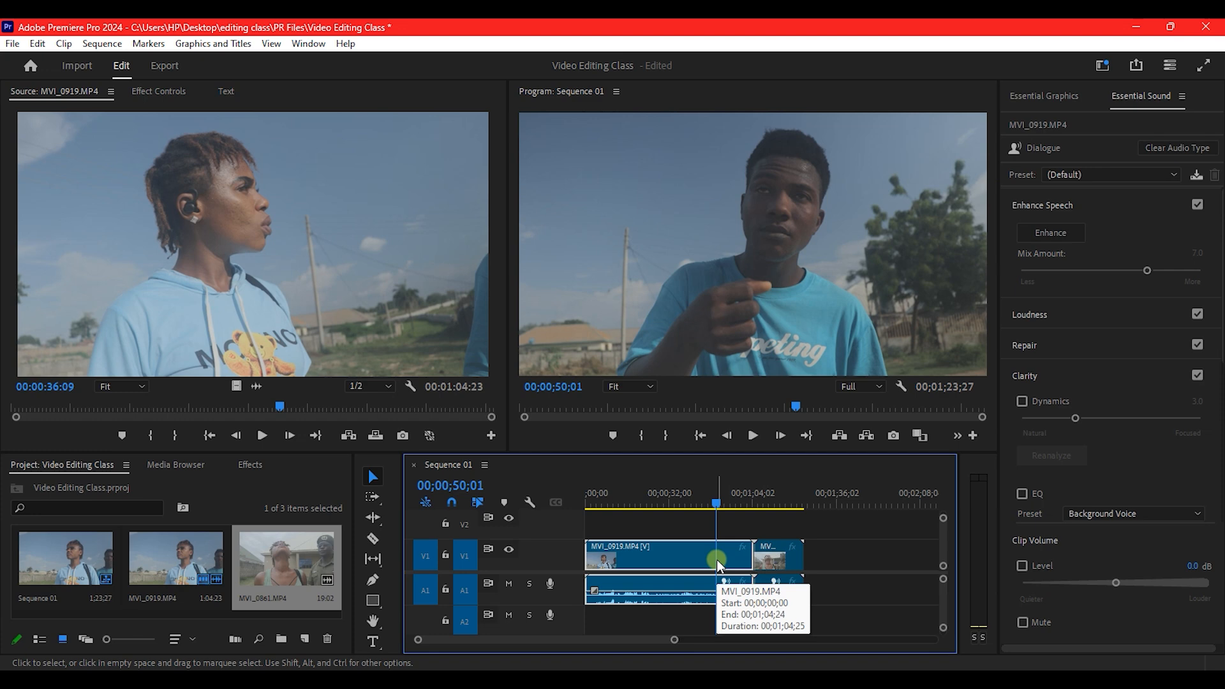
{"action": "left_click", "coordinate": [373, 539]}
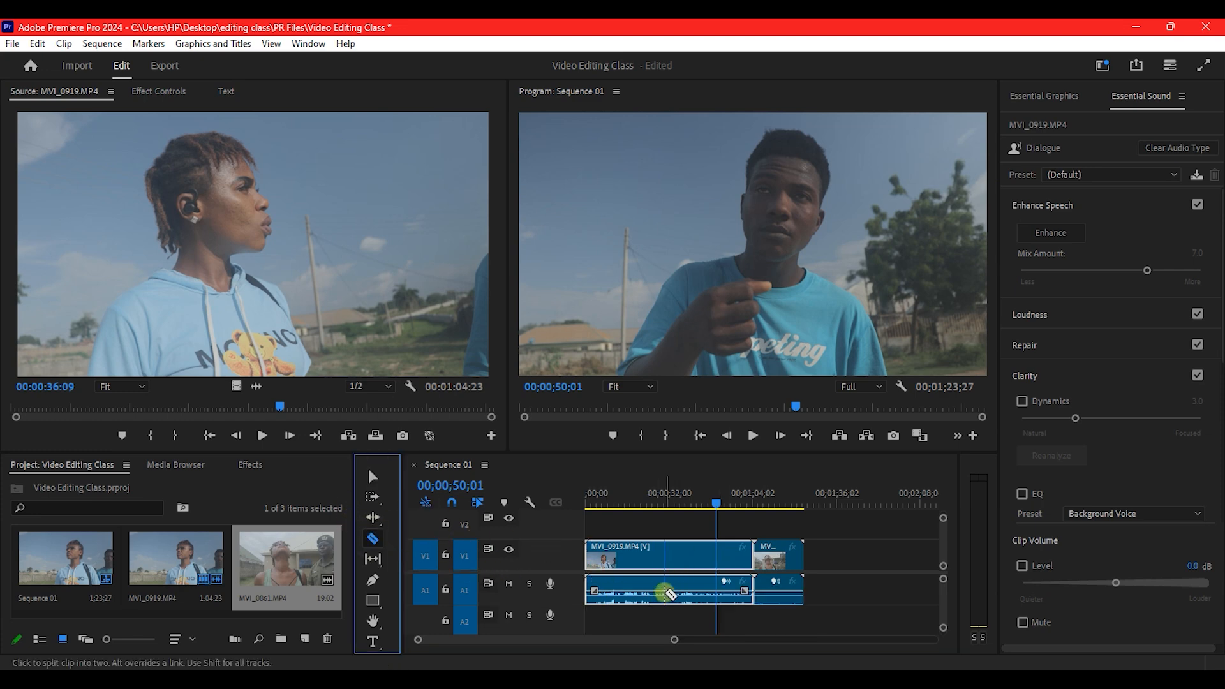
{"action": "left_click", "coordinate": [716, 554]}
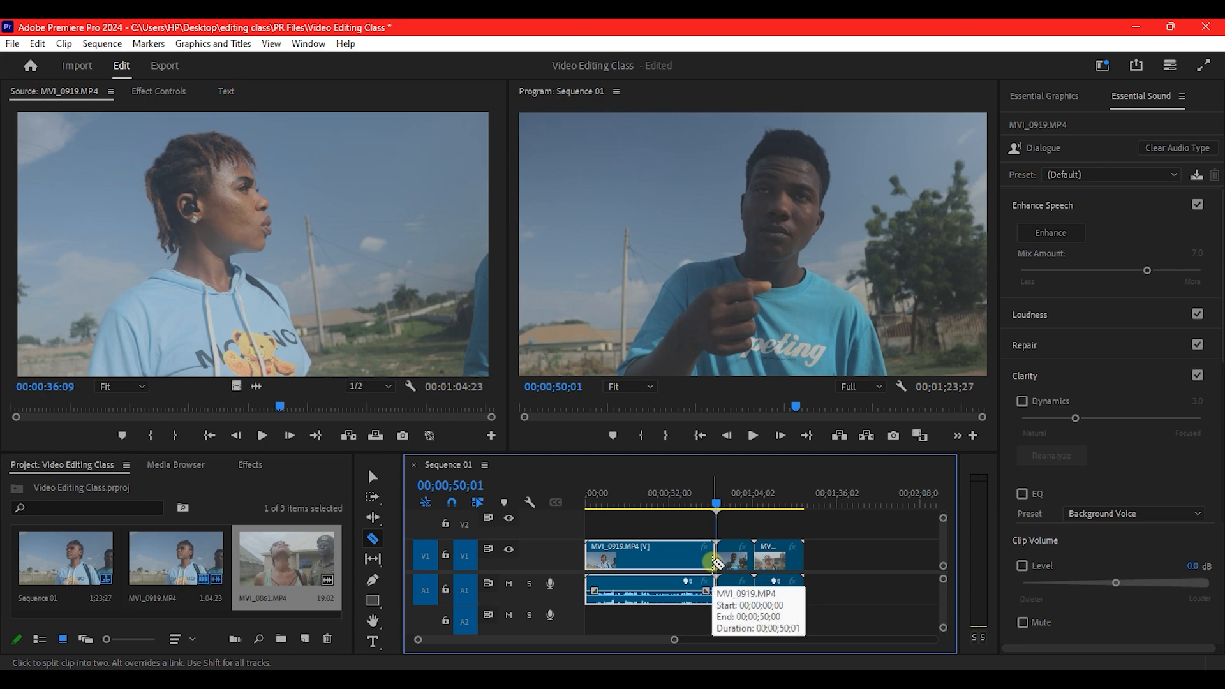
{"action": "key", "text": "v"}
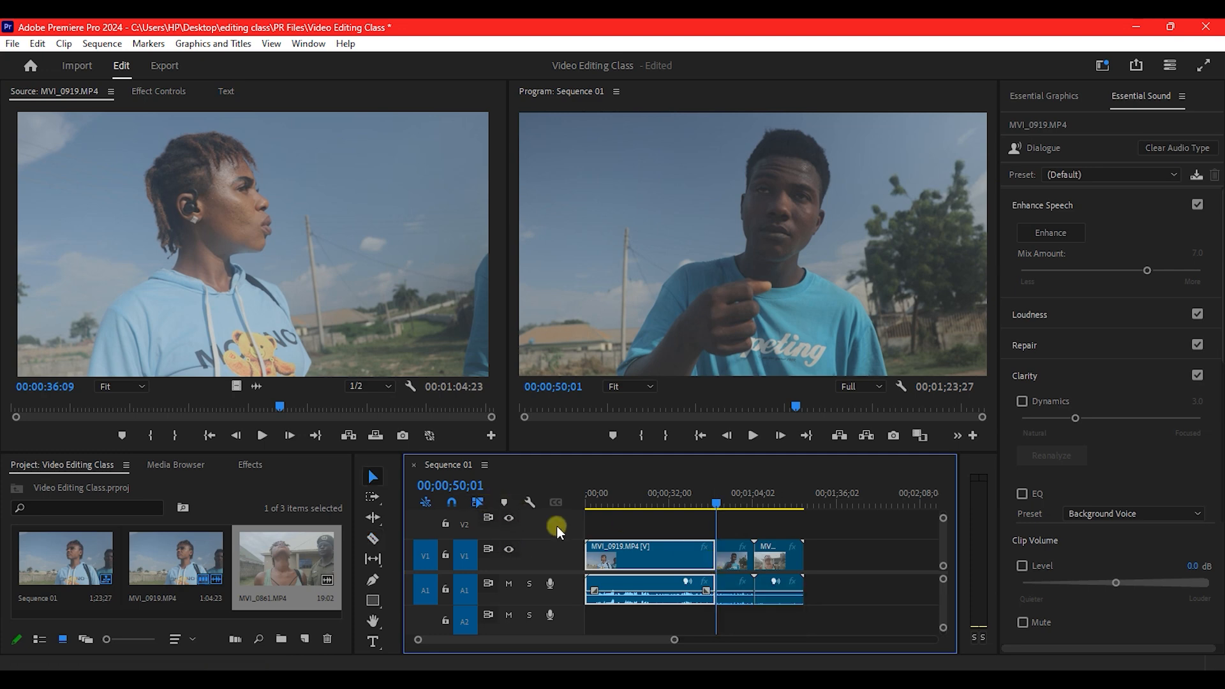
{"action": "left_click", "coordinate": [732, 558]}
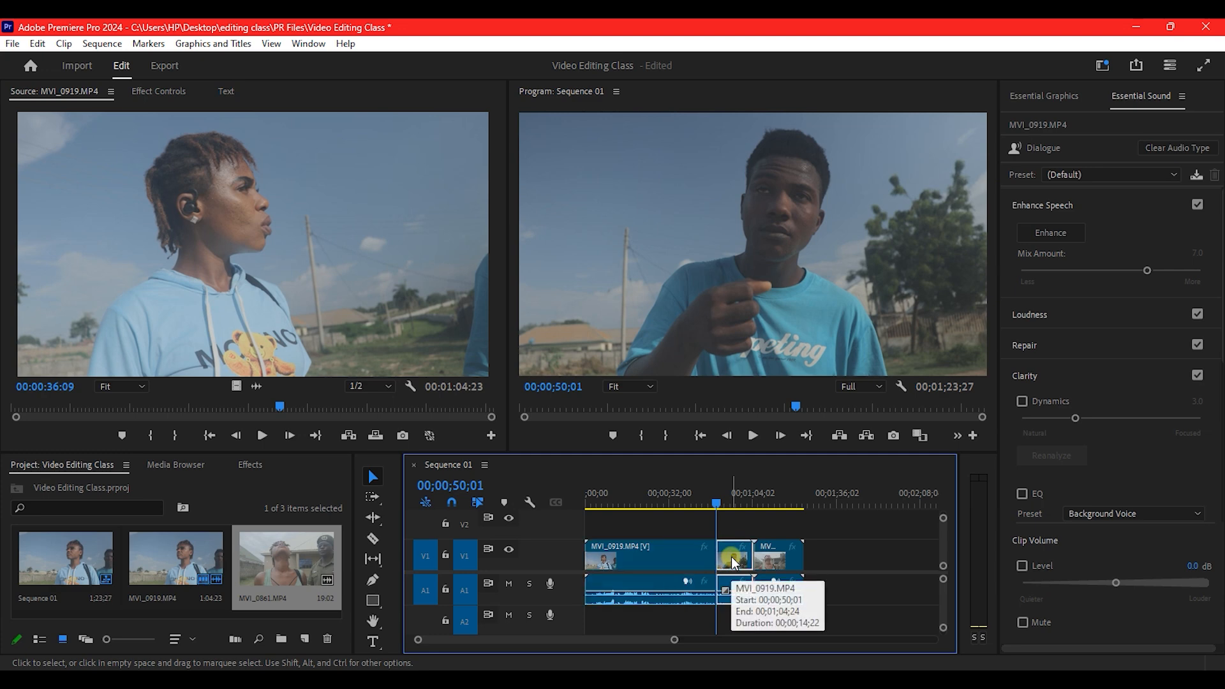
{"action": "key", "text": "Delete"}
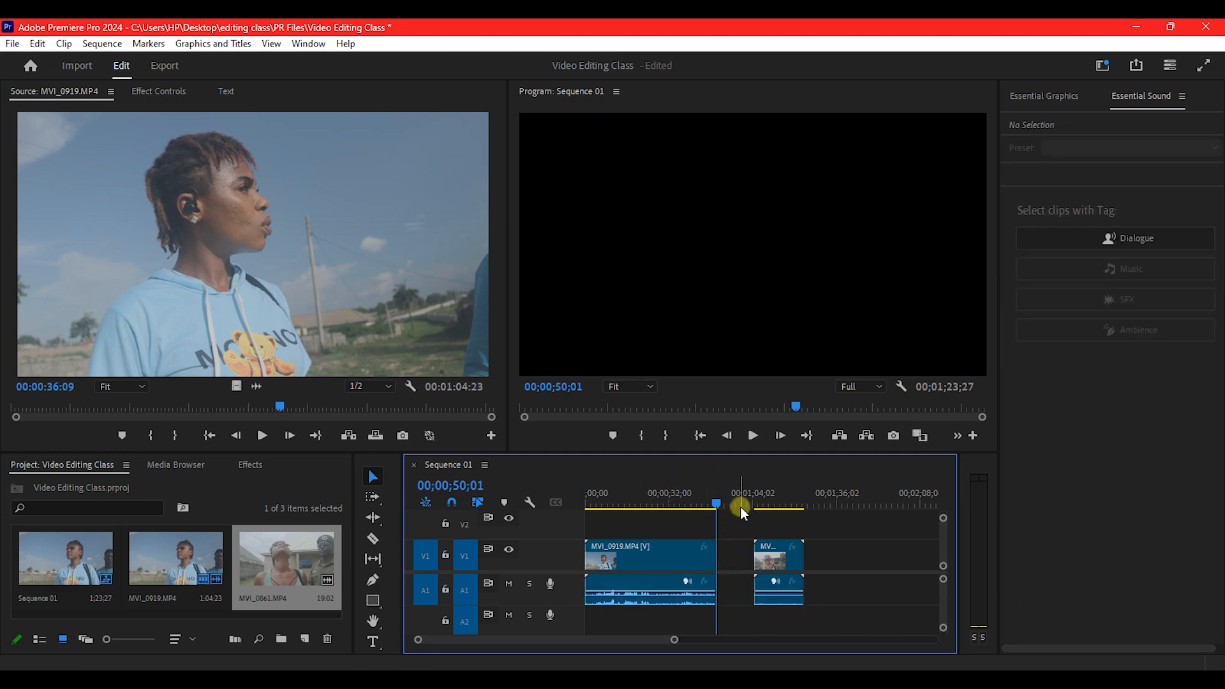
{"action": "left_click", "coordinate": [777, 556]}
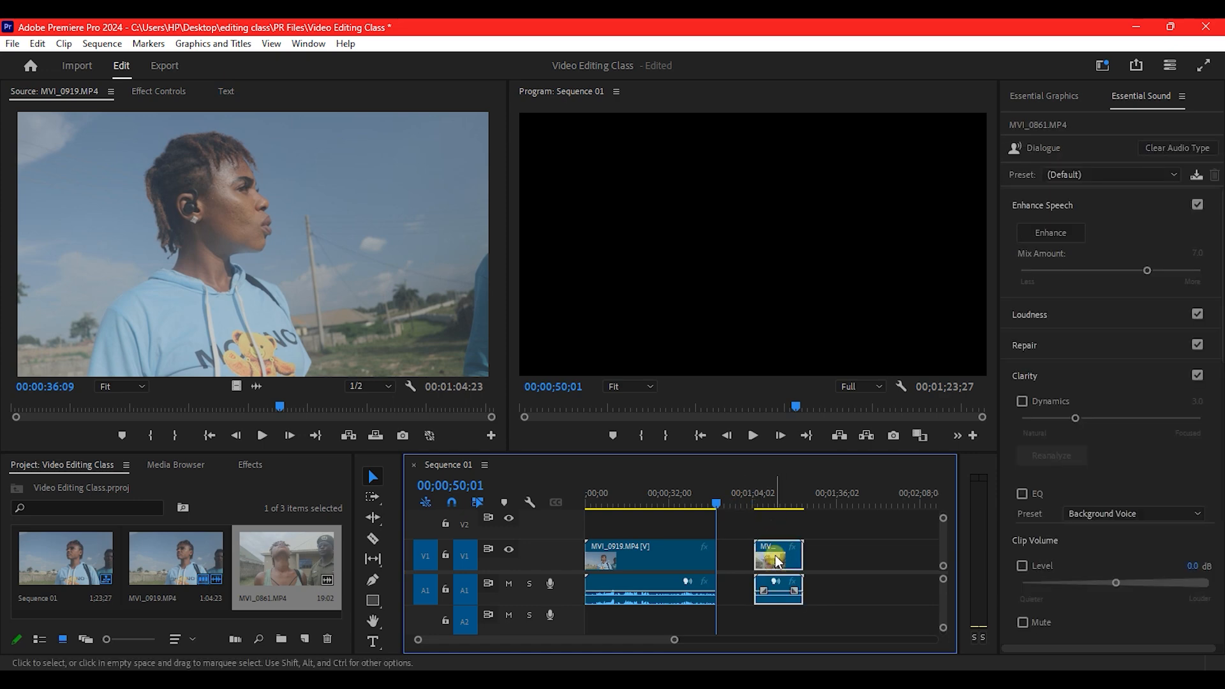
{"action": "left_click_drag", "start_coordinate": [775, 555], "coordinate": [741, 553]}
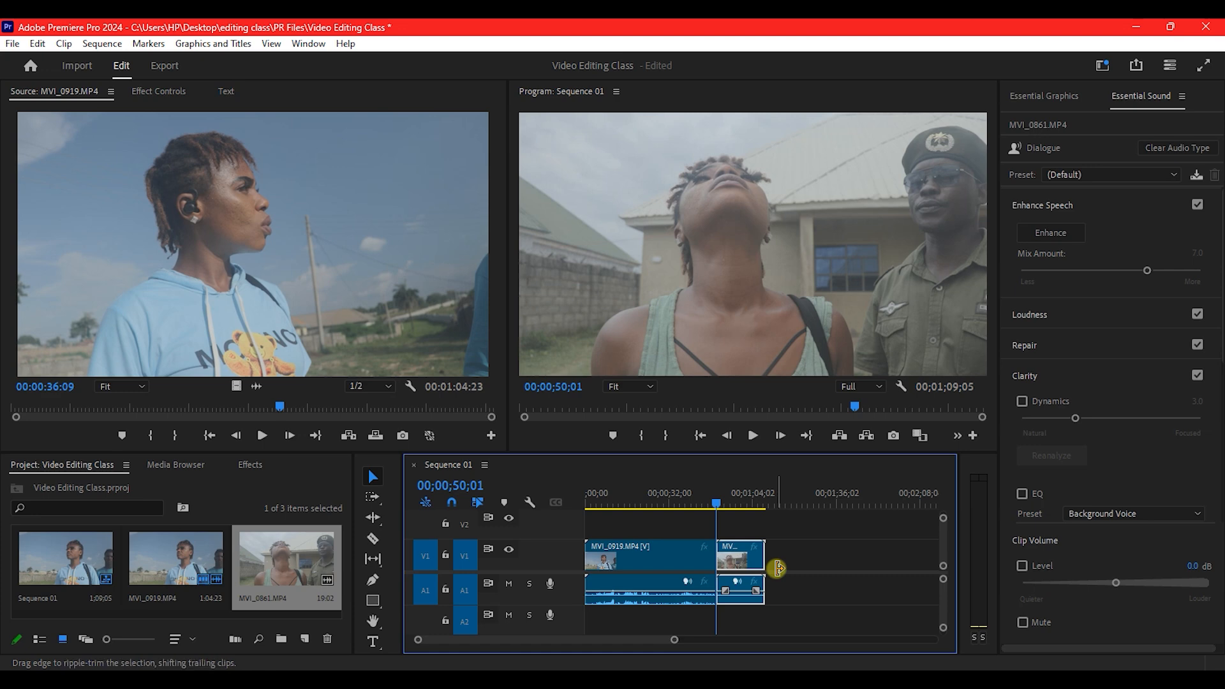
{"action": "key", "text": "ctrl+z"}
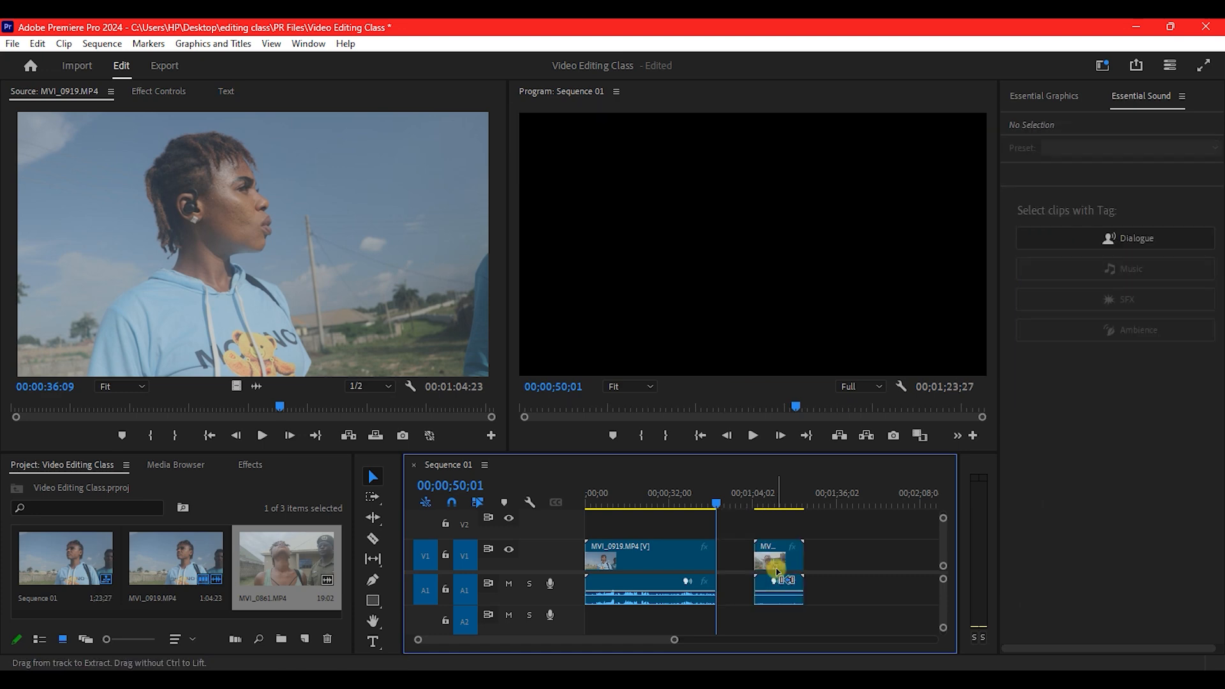
{"action": "key", "text": "ctrl+z"}
Ripple-trim MVI_0919's end to 00;00;50;01 so MVI_0861 starts there, totalling 1;09;05.
{"action": "left_click", "coordinate": [737, 563]}
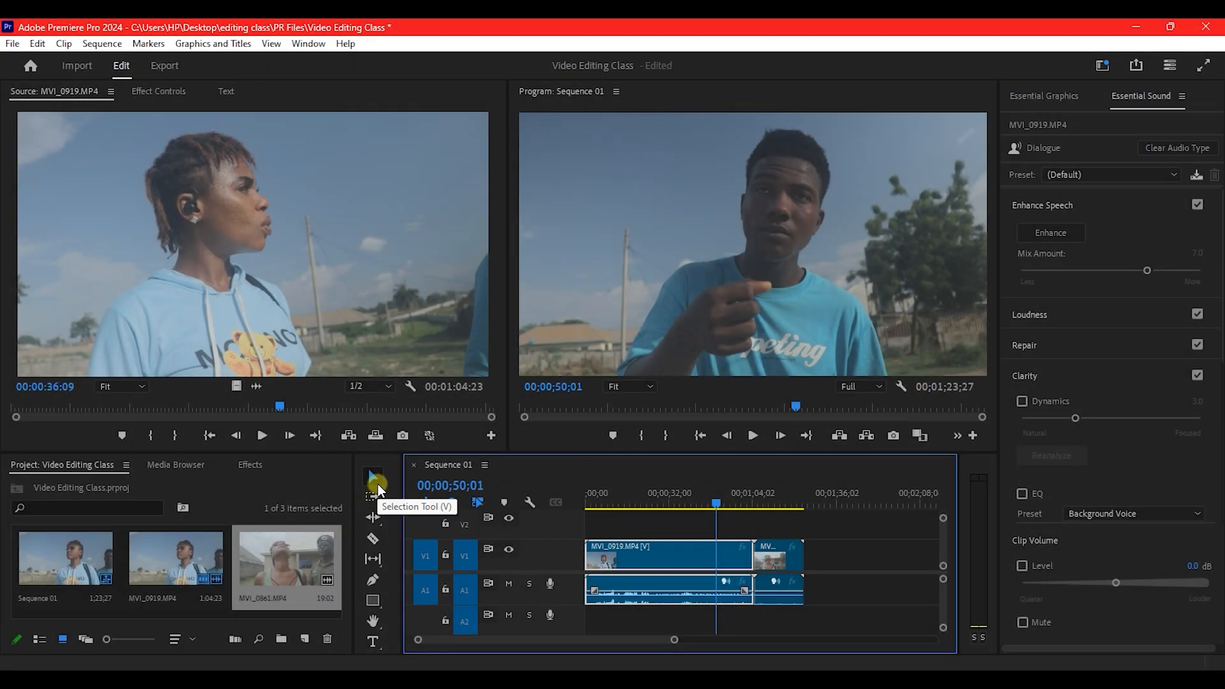
{"action": "left_click", "coordinate": [372, 518]}
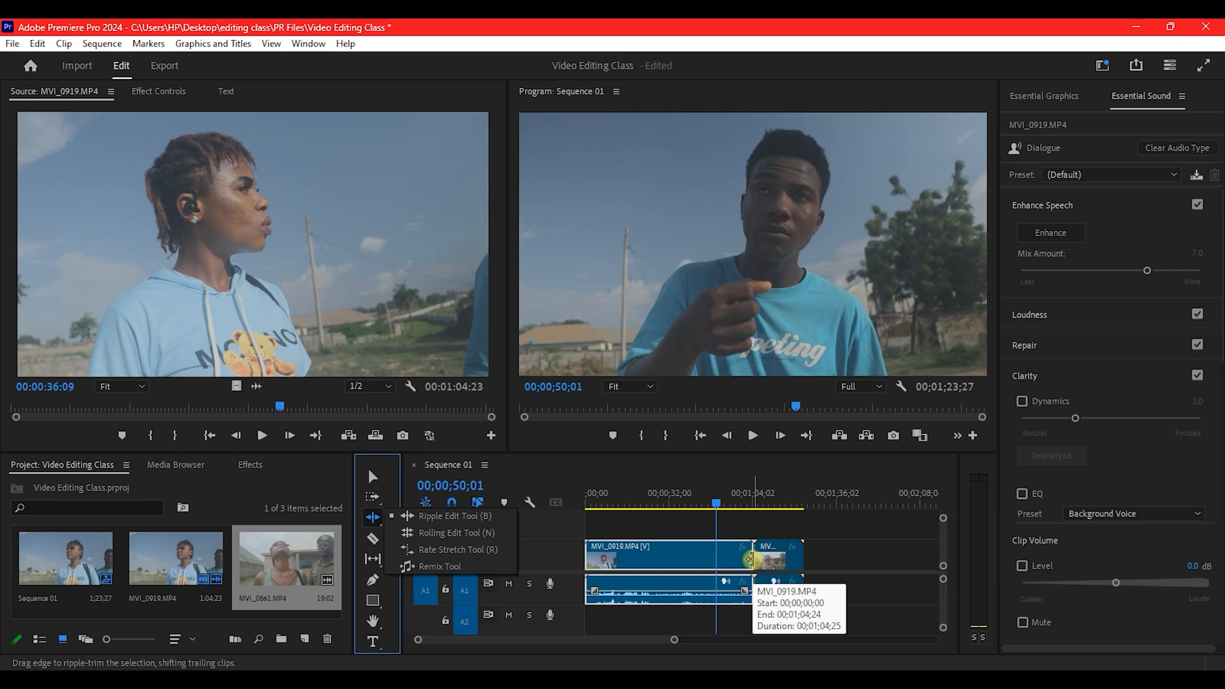
{"action": "left_click", "coordinate": [751, 559]}
{"action": "left_click_drag", "start_coordinate": [750, 559], "coordinate": [713, 559]}
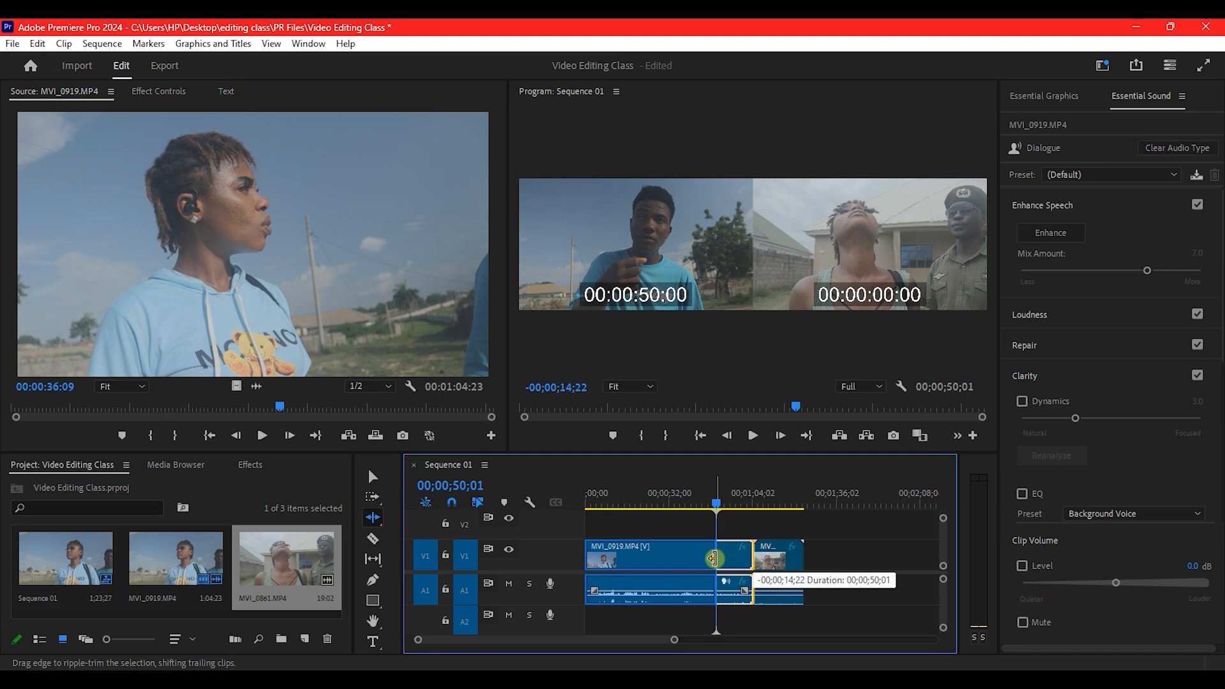
{"action": "left_click_drag", "start_coordinate": [714, 559], "coordinate": [713, 559]}
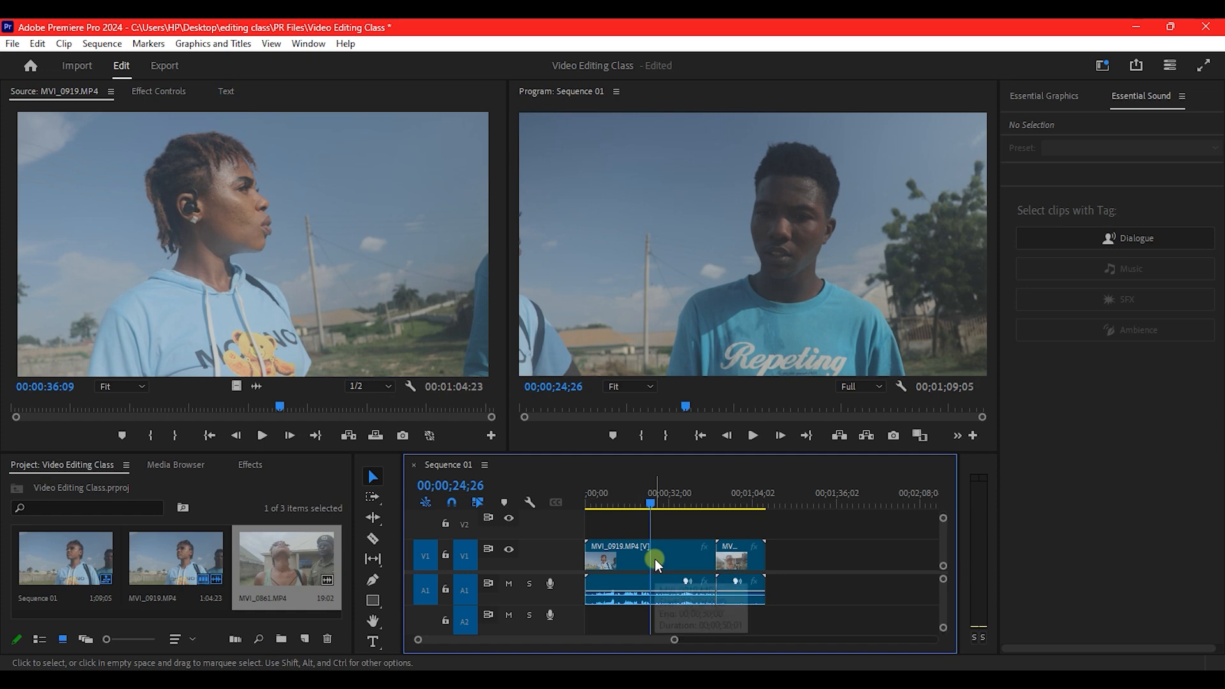
Split MVI_0919 at 00;00;24;26 and move the playhead to 00;00;30;21.
{"action": "key", "text": "c"}
{"action": "left_click", "coordinate": [650, 553]}
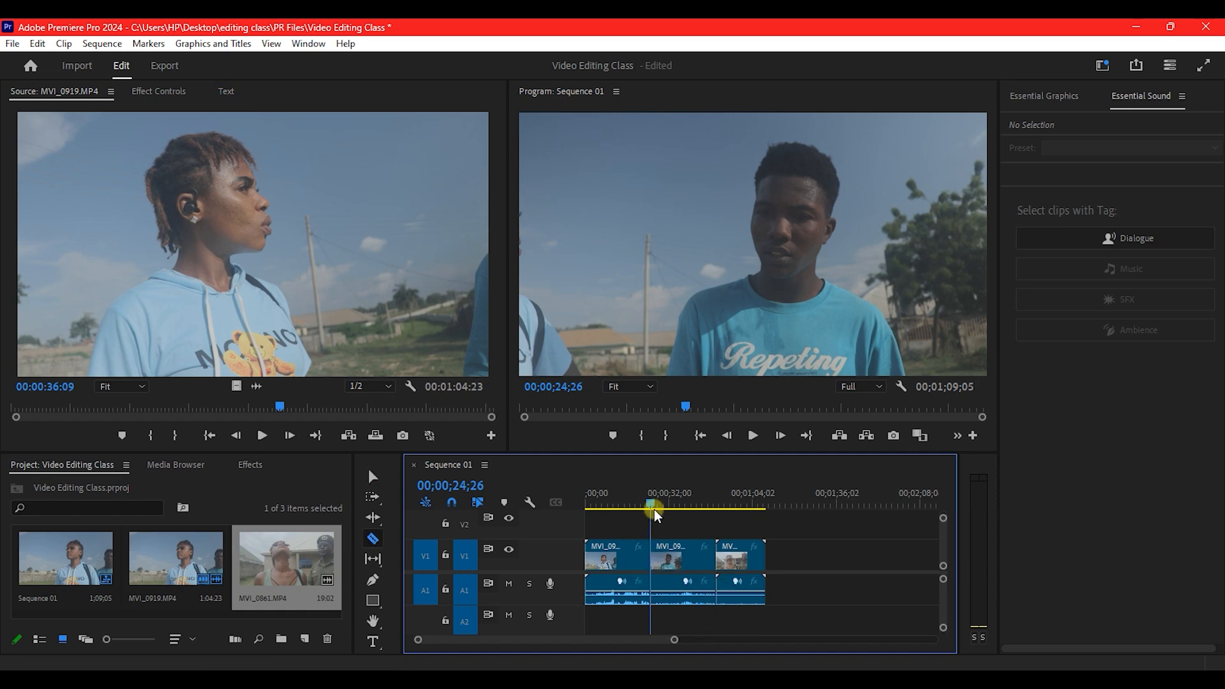
{"action": "left_click_drag", "start_coordinate": [649, 501], "coordinate": [665, 504]}
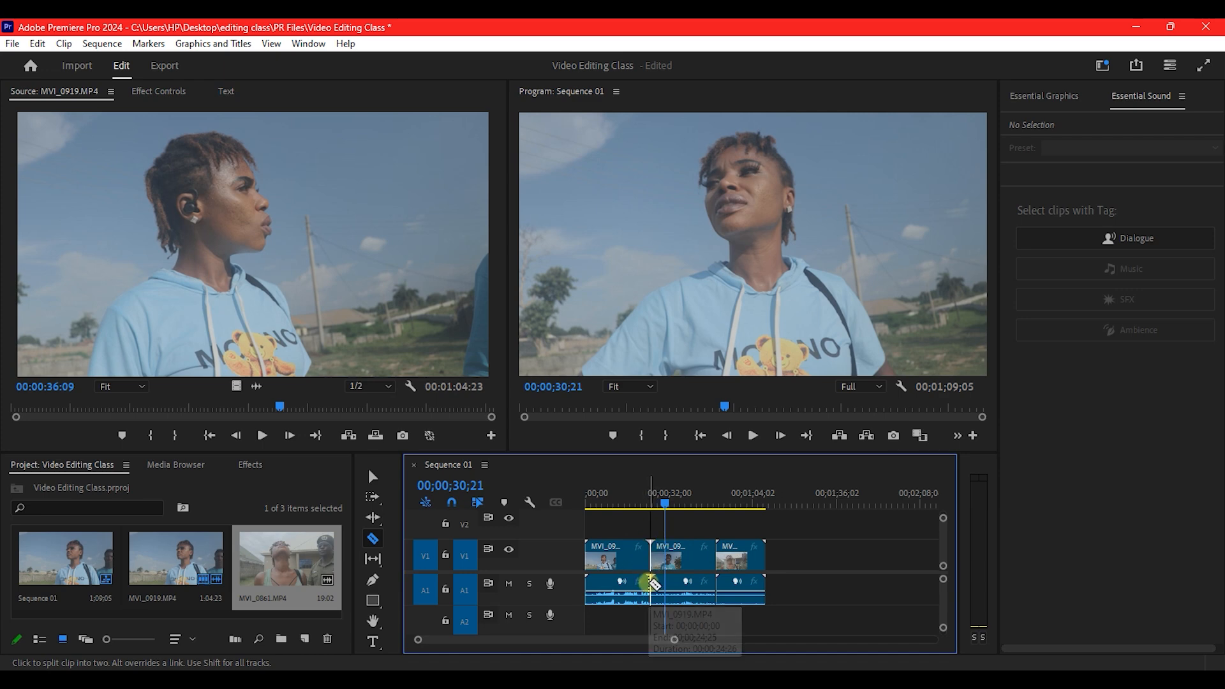
Ripple-trim 5;25 off the second piece's start, then select MVI_0861's end edge.
{"action": "key", "text": "b"}
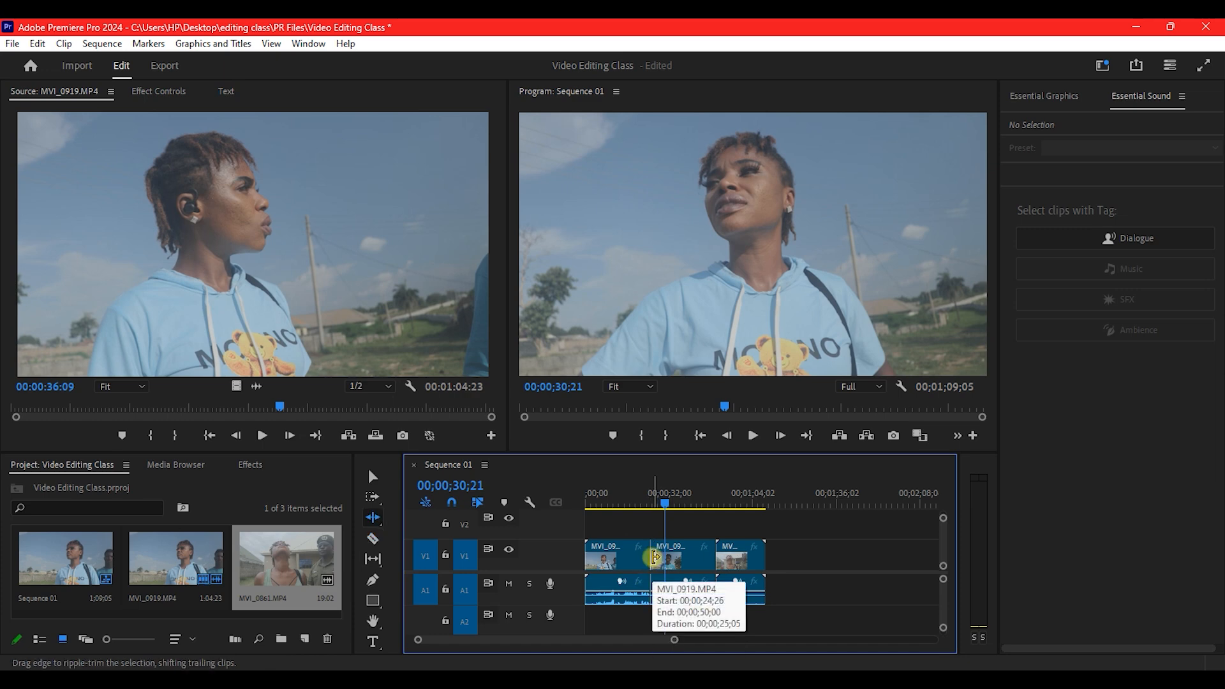
{"action": "left_click_drag", "start_coordinate": [654, 557], "coordinate": [668, 558]}
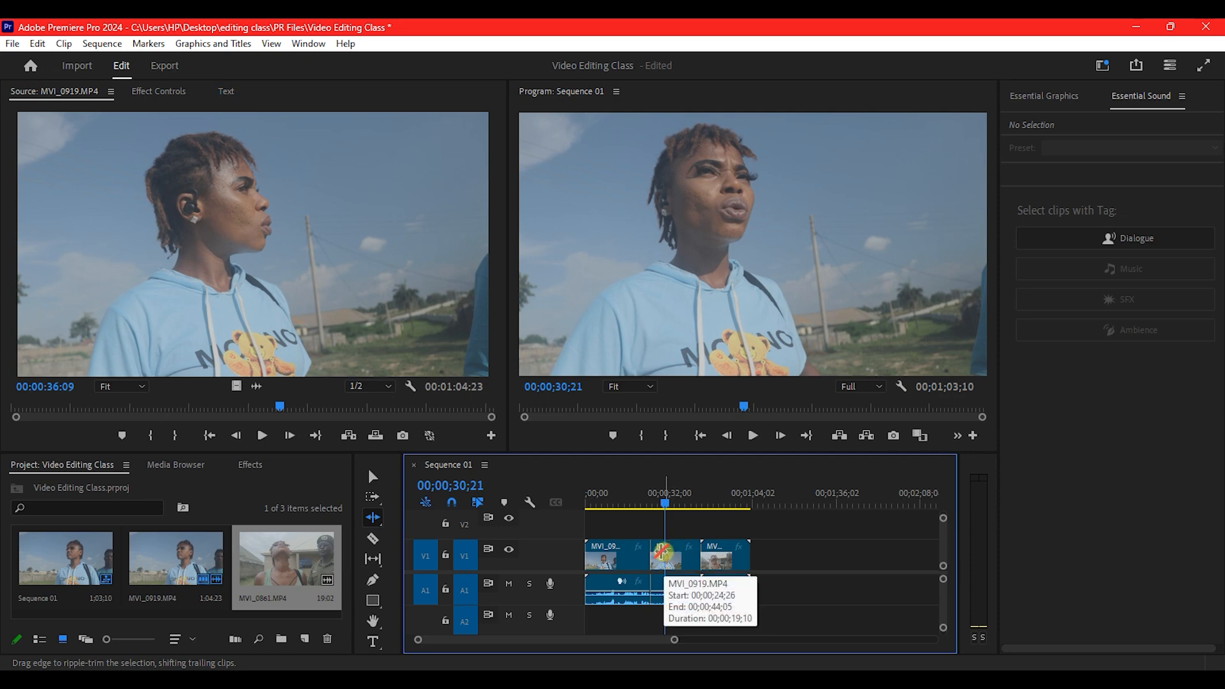
{"action": "key", "text": "v"}
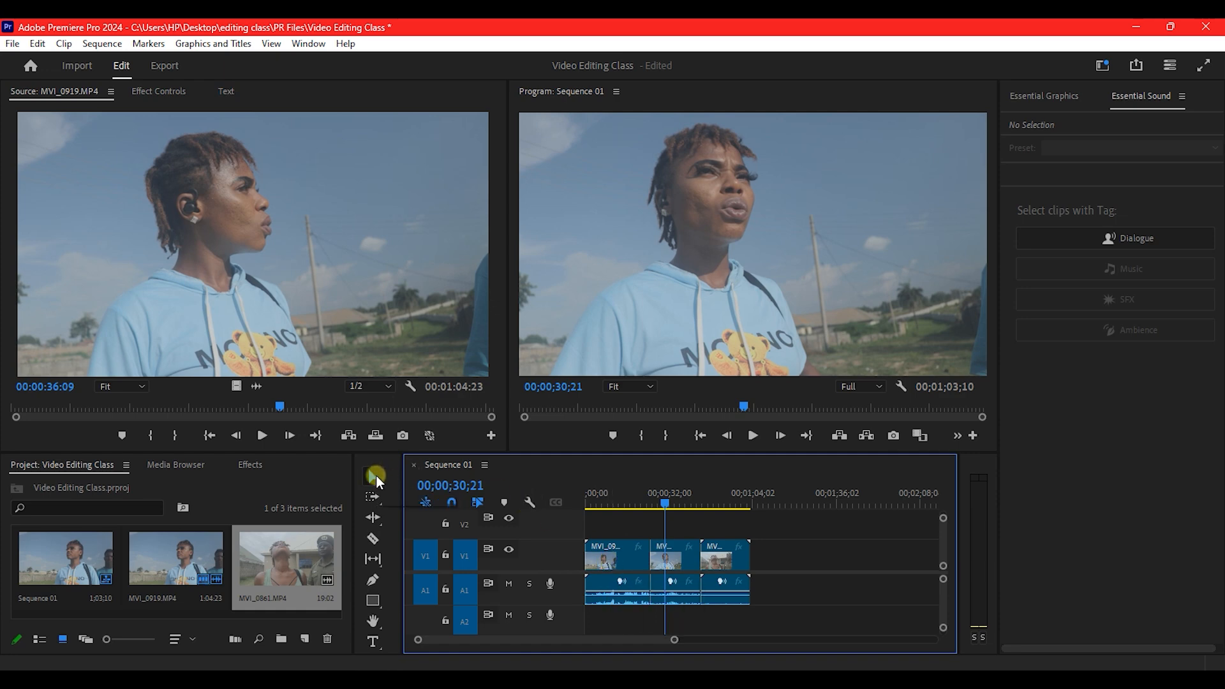
{"action": "left_click", "coordinate": [747, 556]}
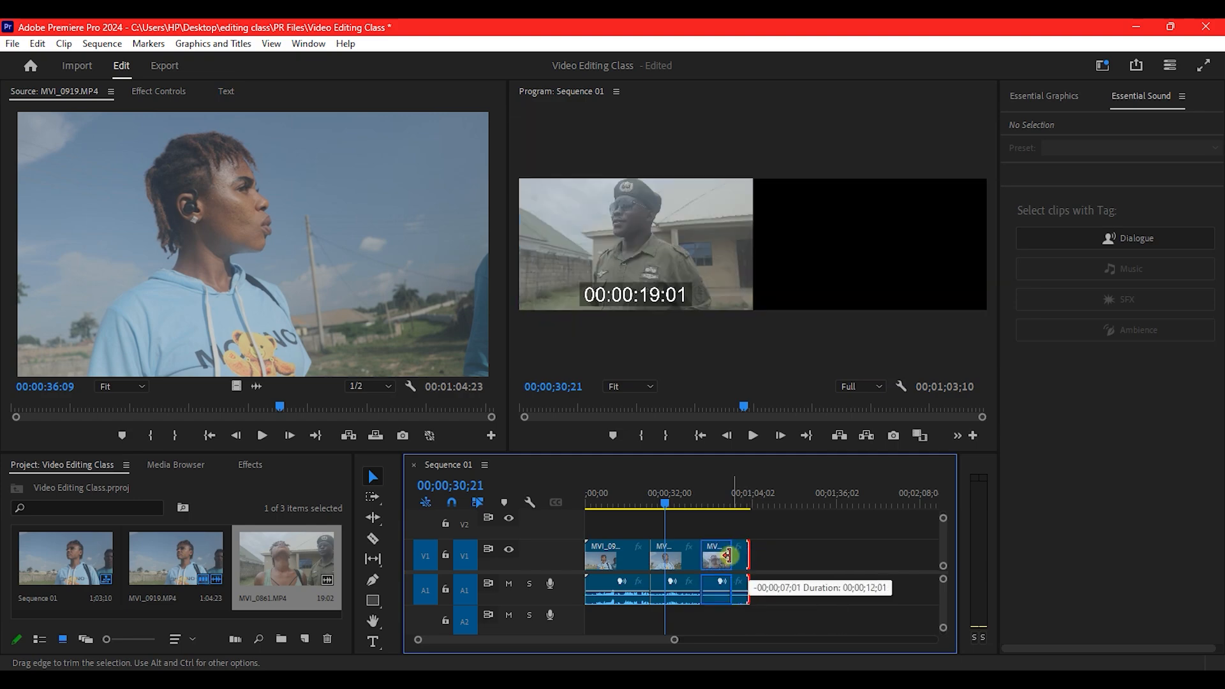